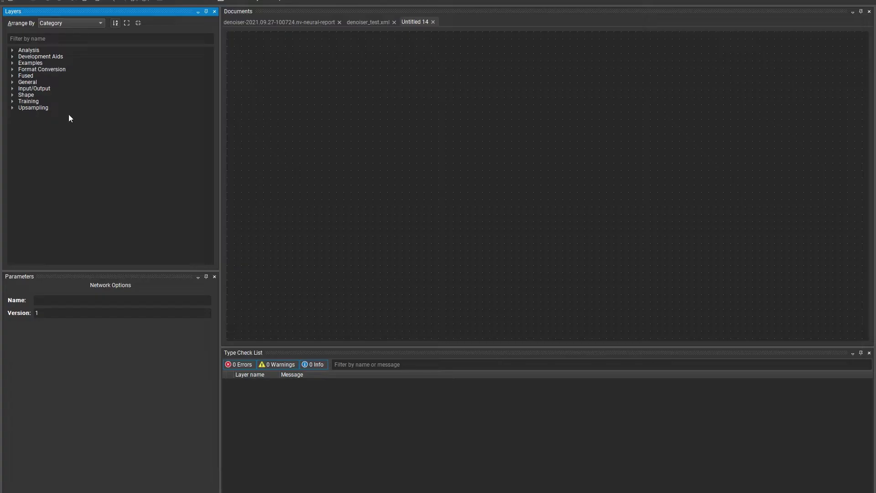
Step: Place input_0 and convolution_0 on the canvas and wire input_0 into convolution_0
left_click(10, 89)
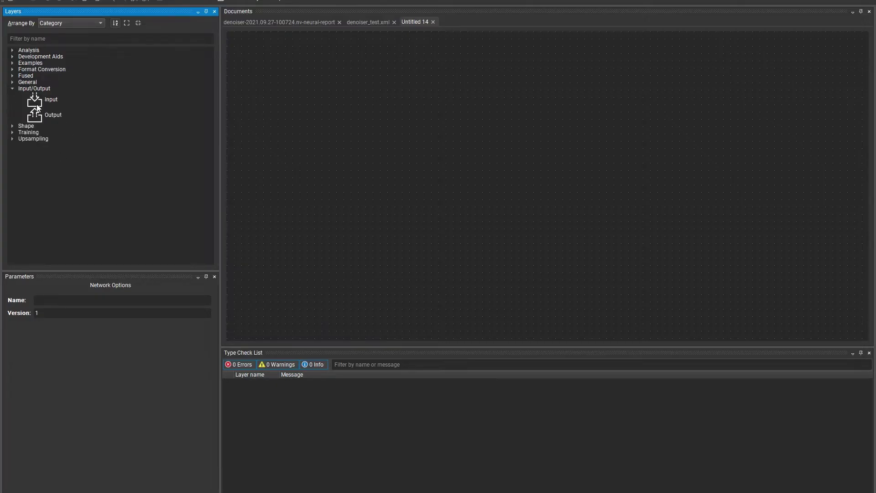
left_click_drag(37, 104, 366, 219)
left_click(13, 82)
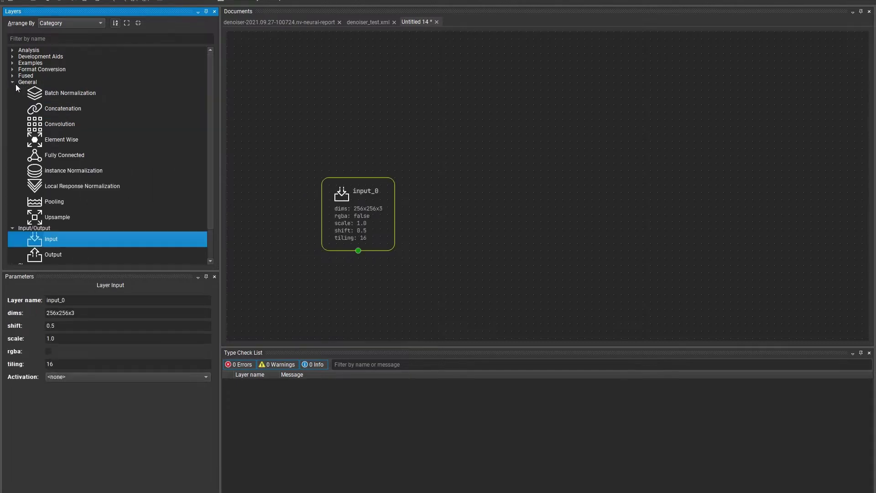
left_click_drag(48, 121, 410, 304)
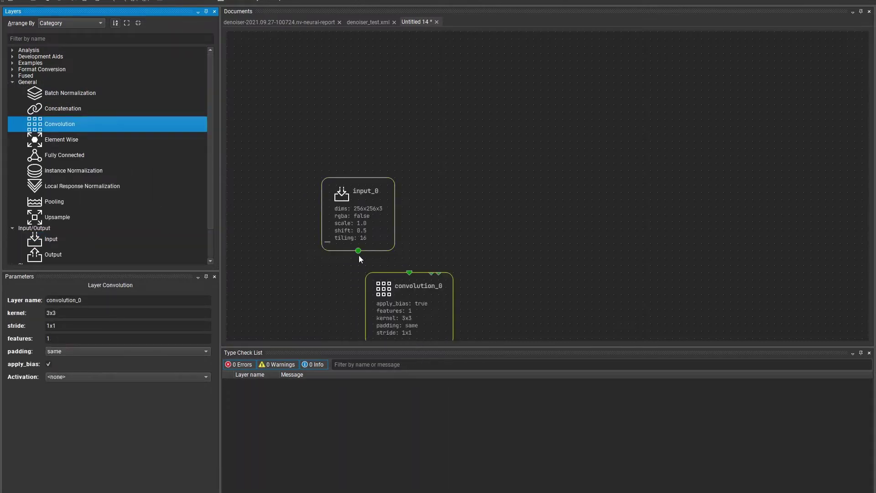
left_click_drag(358, 251, 409, 273)
scroll(472, 199, "down", 2)
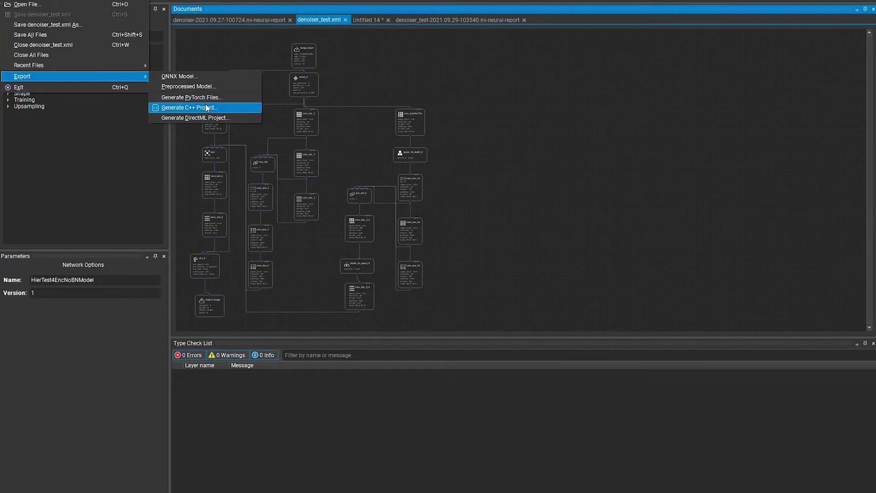
Step: Generate PyTorch files with the default location and names, including a model import file
left_click(204, 97)
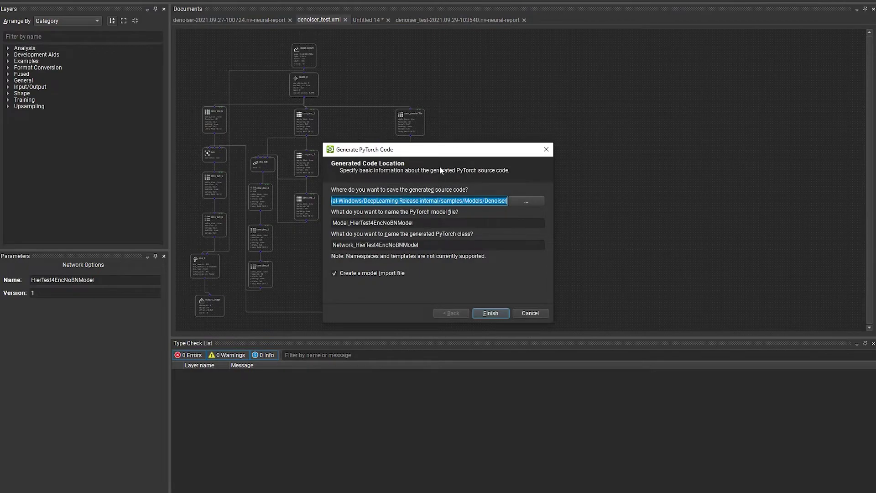
left_click_drag(444, 157, 434, 126)
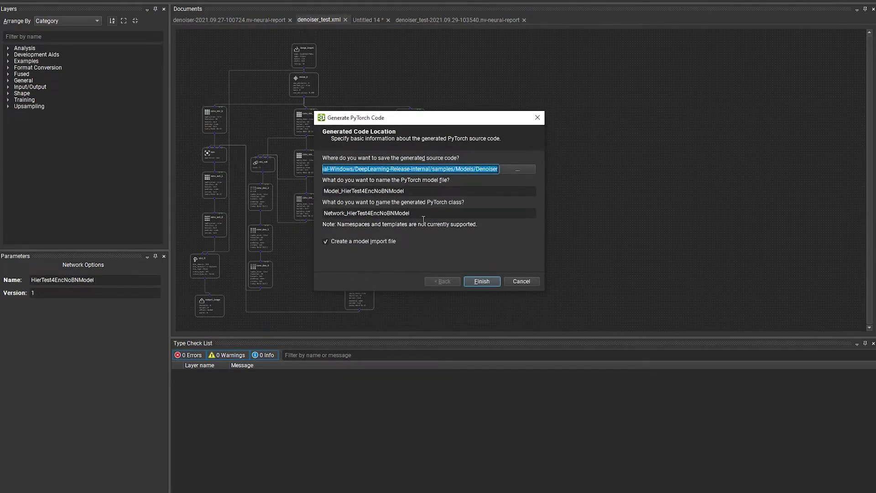
left_click(479, 280)
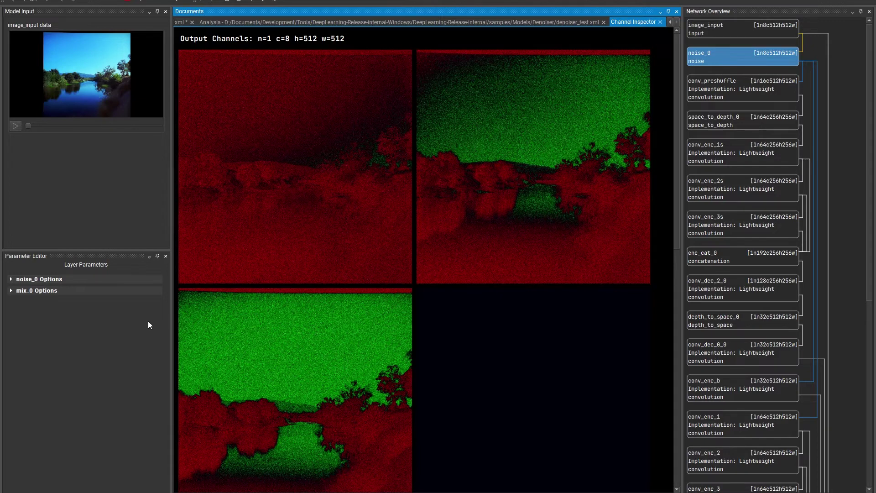
Step: Increase noise_0's Scale slider in Channel Inspector, then return to the denoiser_test.xml Analysis view
left_click(11, 280)
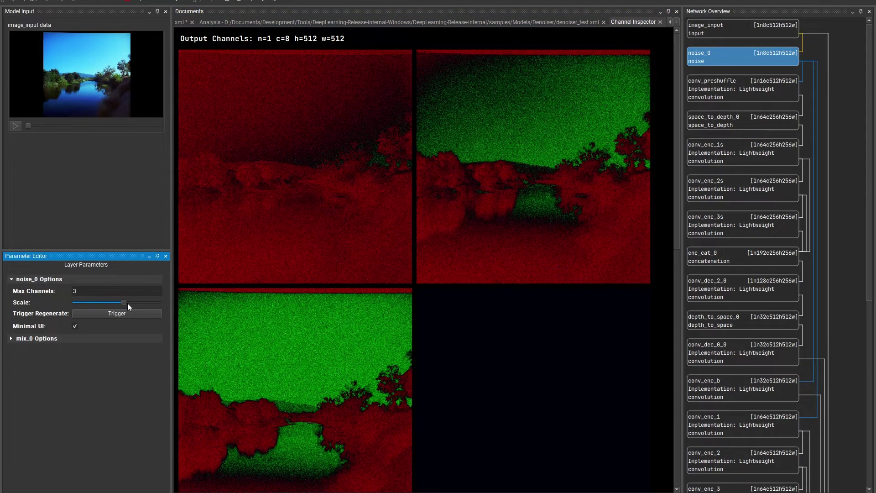
left_click_drag(124, 301, 149, 304)
scroll(755, 364, "down", 10)
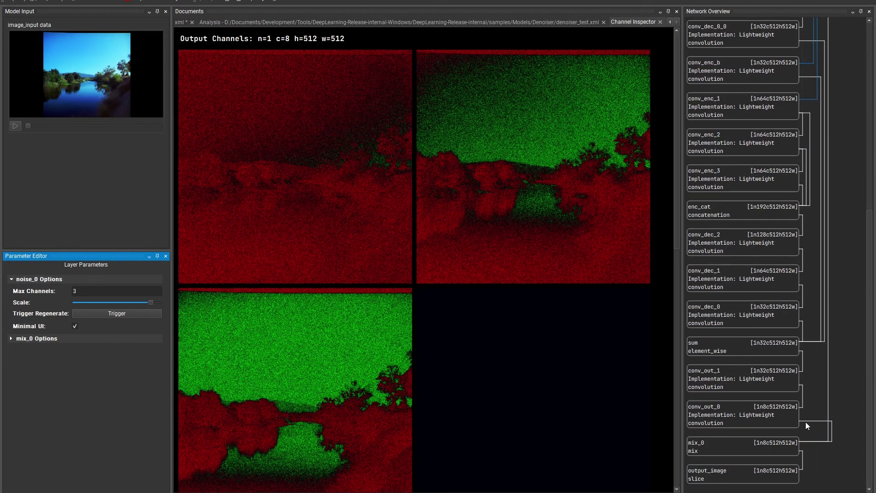
left_click(578, 21)
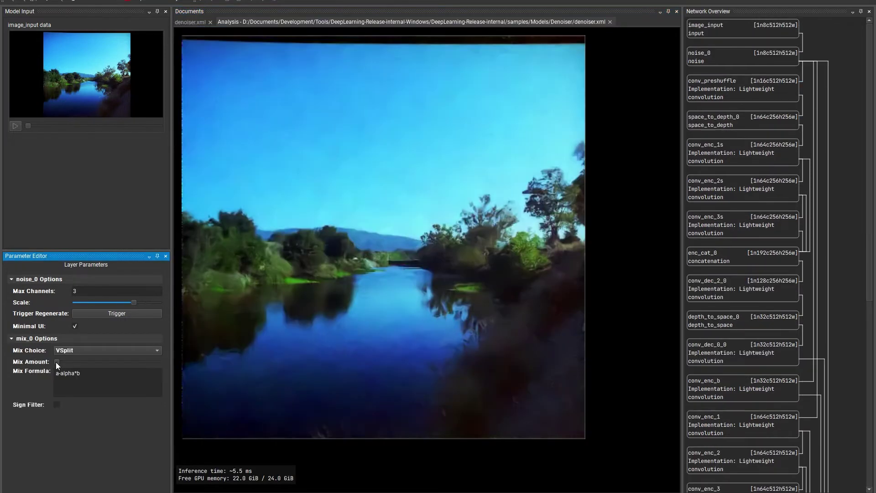
Step: Raise mix_0's Mix Amount to widen the noisy split region and review the Mix Choice options
mouse_move(55, 362)
left_mouse_down()
mouse_move(144, 365)
mouse_move(78, 365)
mouse_move(131, 363)
left_mouse_up()
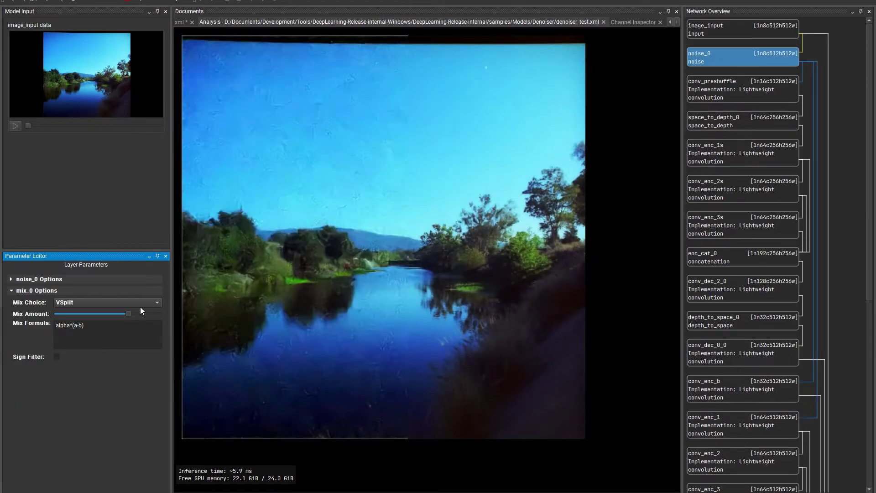
left_click(149, 302)
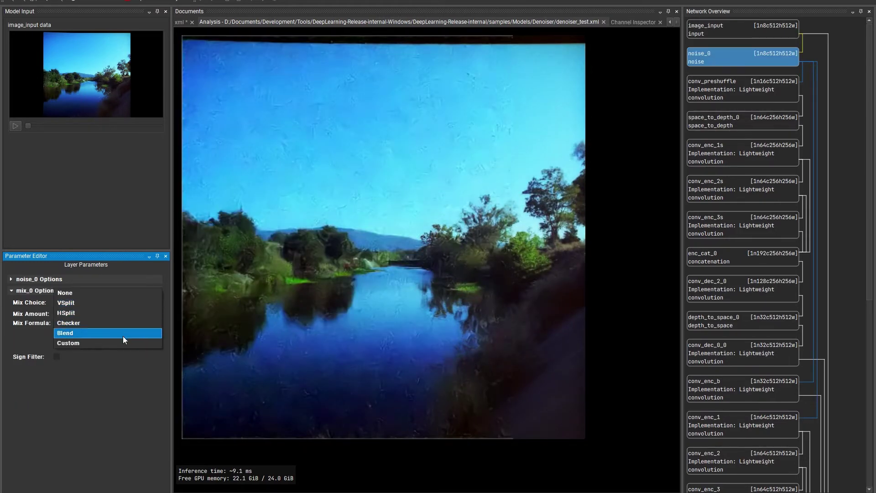